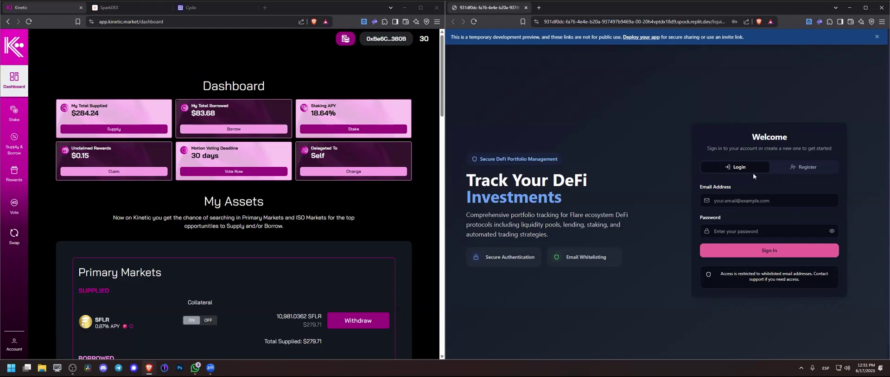
Step: Sign in to DeFi Tracker with the autofilled login email and the account password
left_click(744, 201)
type("tip")
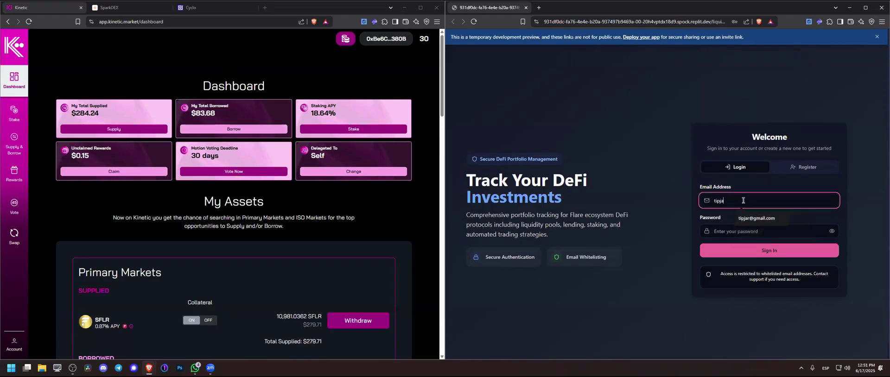
type("ja")
key("Down")
key("Return")
key("Tab")
type("1234")
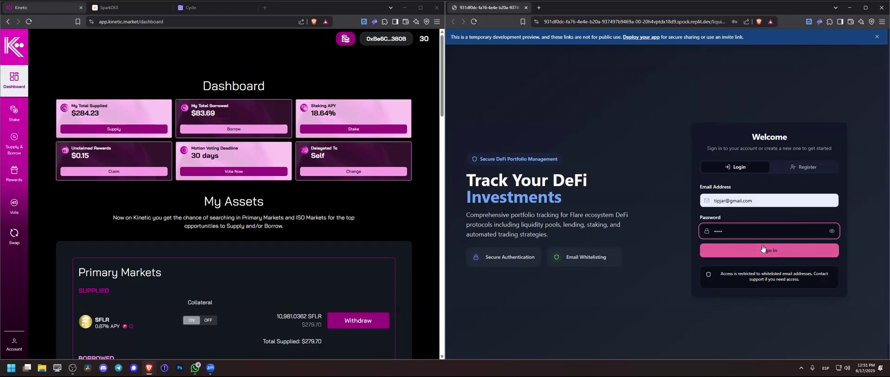
left_click(768, 249)
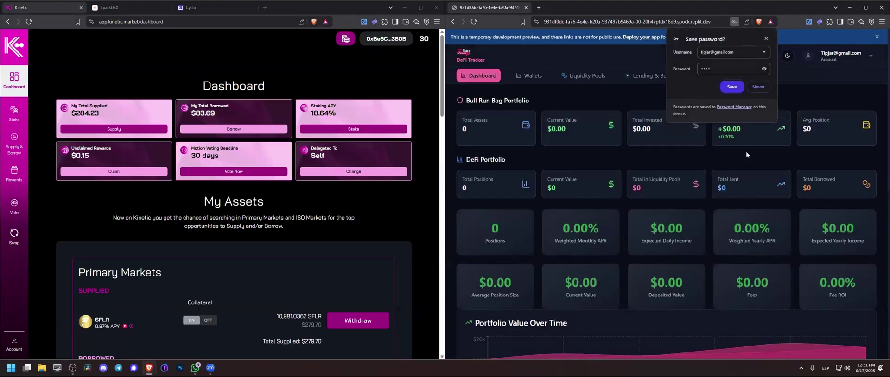
Step: Dismiss the save-password offer and go to the tracker's Liquidity Pools page
left_click(766, 38)
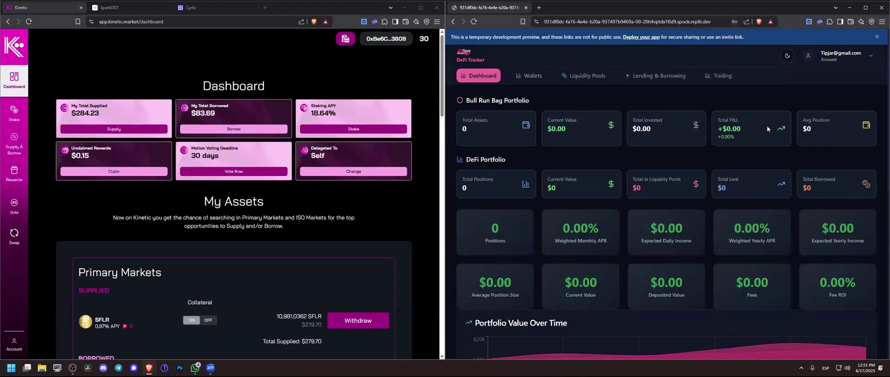
scroll(517, 178, "down", 5)
scroll(518, 182, "up", 5)
left_click(584, 76)
Step: In SparkDEX, open the sFLR-flrETH position from Pools and snip its pool card
left_click(106, 7)
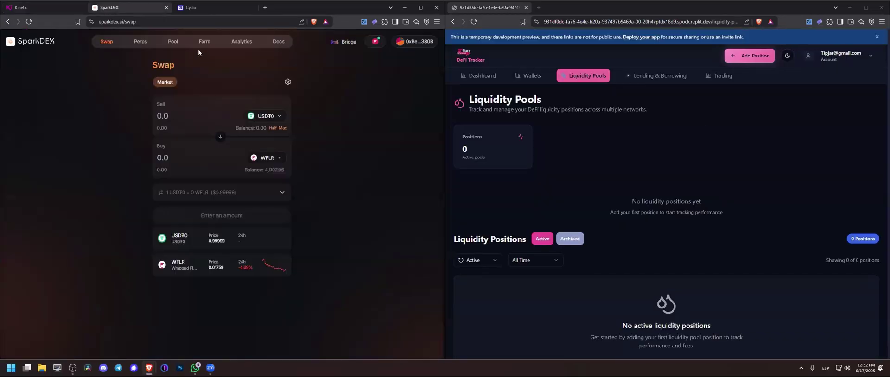
left_click(175, 41)
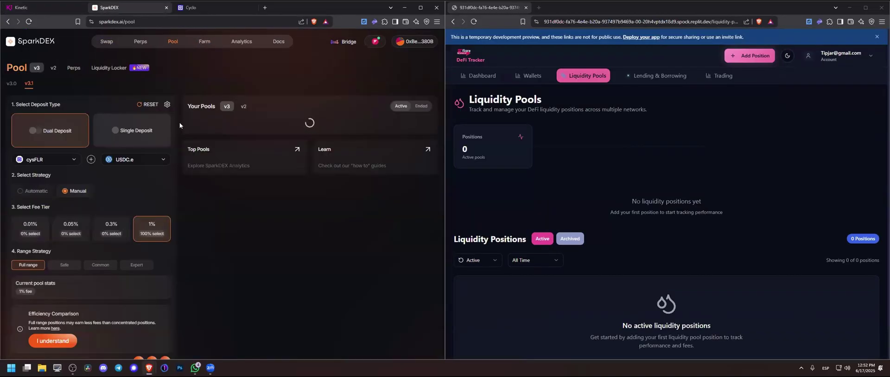
left_click(204, 148)
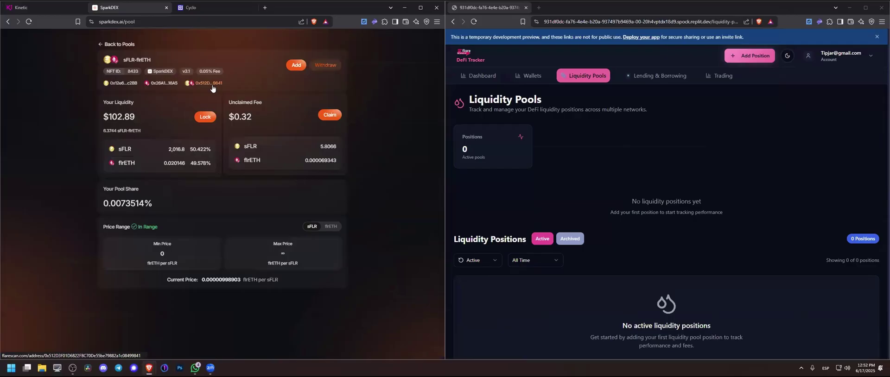
key("super+shift+s")
left_click_drag(93, 50, 357, 291)
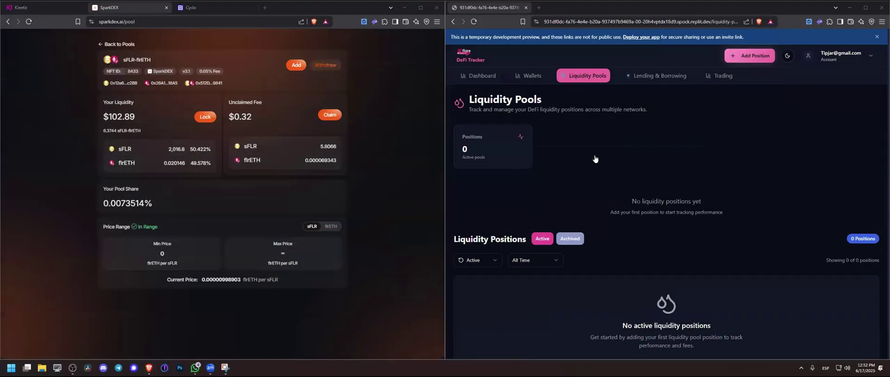
Step: Start a new liquidity position from the pool card screenshot with DEX platform SparkDEX
left_click(750, 55)
left_click(638, 96)
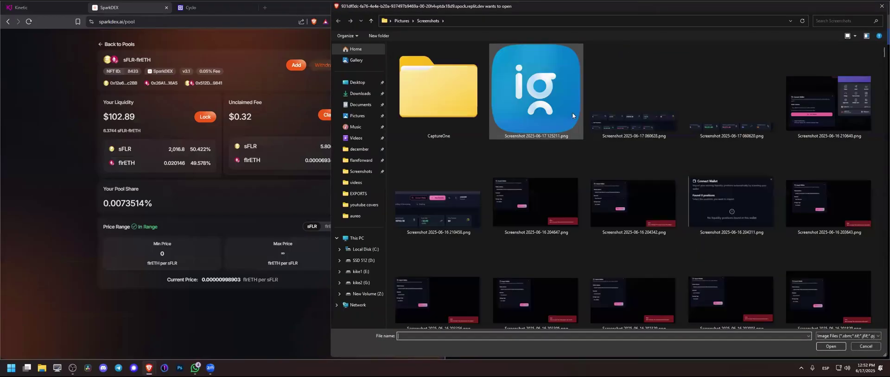
double_click(501, 115)
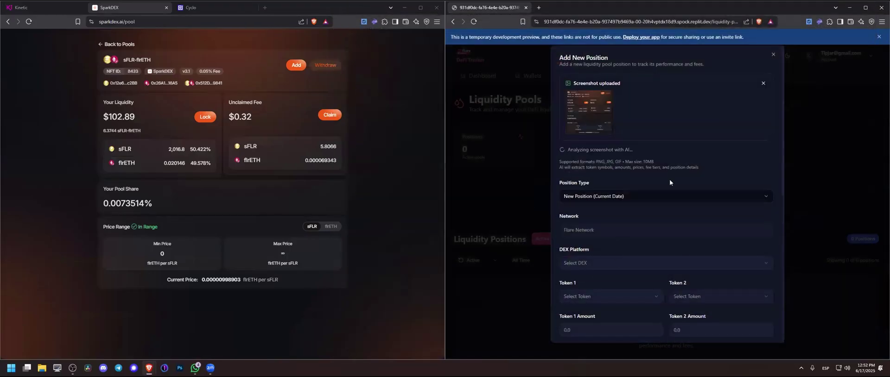
scroll(676, 148, "down", 1)
left_click(602, 233)
left_click(593, 255)
scroll(642, 192, "down", 2)
scroll(654, 158, "up", 2)
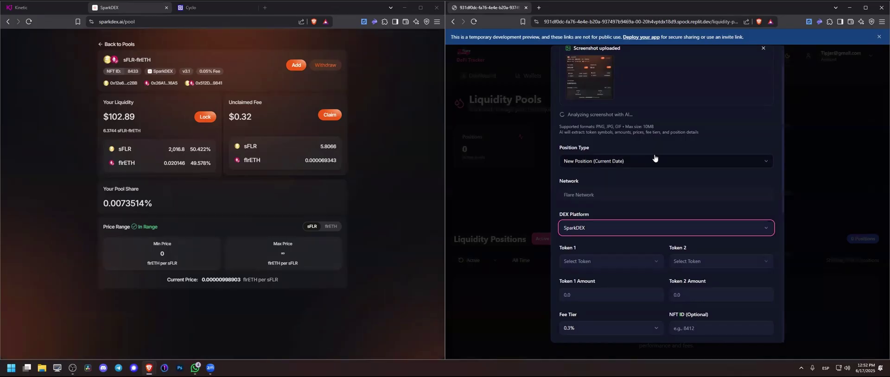
Step: Set Token 1 to SFLR and Token 2 to WETH
left_click(662, 253)
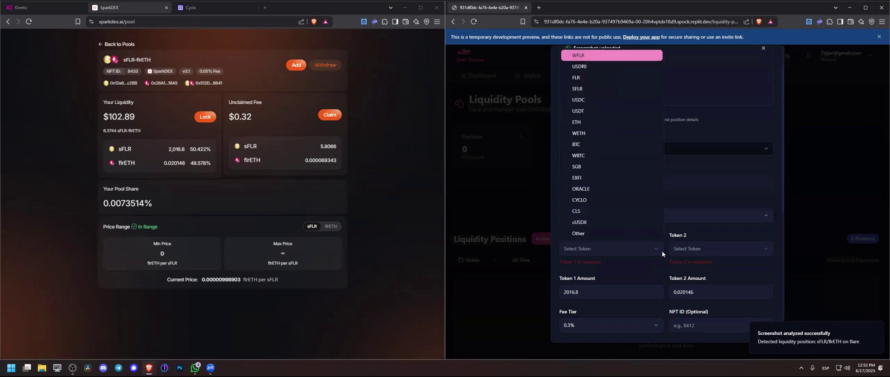
left_click(593, 88)
left_click(707, 248)
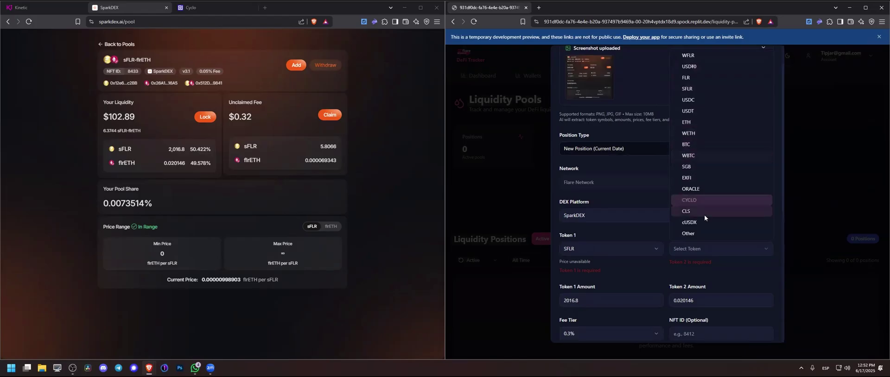
left_click(699, 232)
left_click(696, 251)
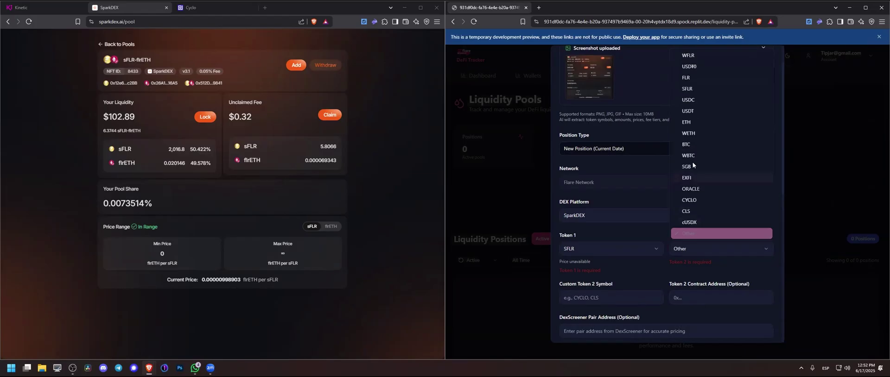
left_click(697, 138)
Step: Review the Min Price and save the SFLR-WETH position worth $103.15
scroll(627, 214, "down", 2)
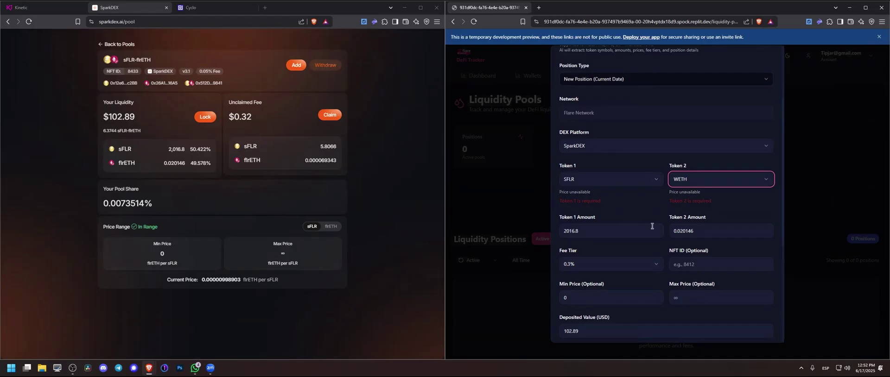
scroll(593, 223, "down", 4)
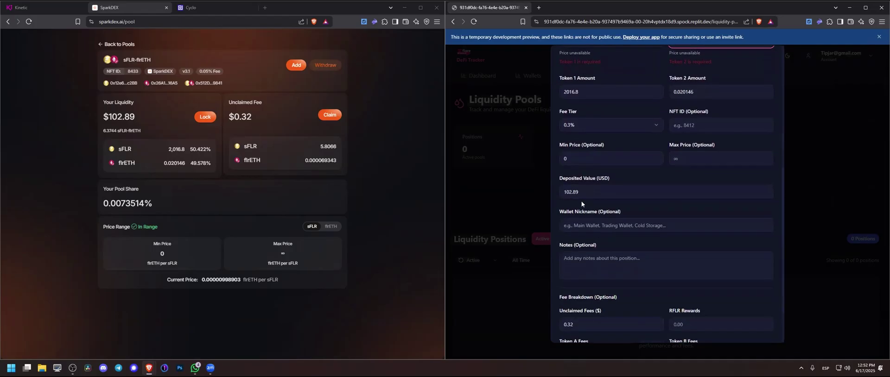
scroll(581, 201, "down", 2)
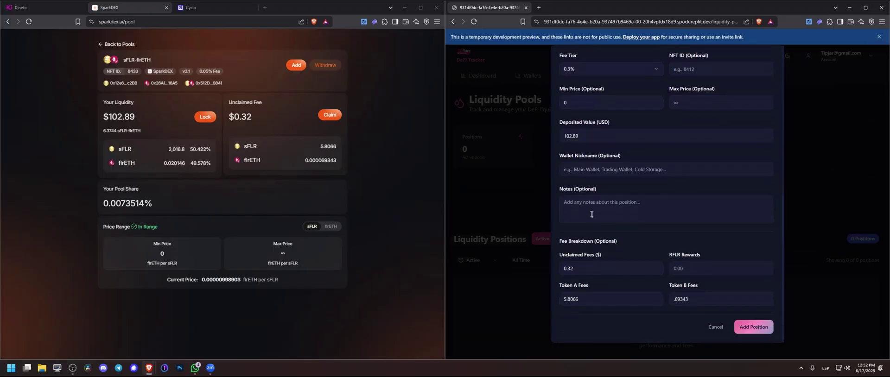
scroll(598, 238, "up", 1)
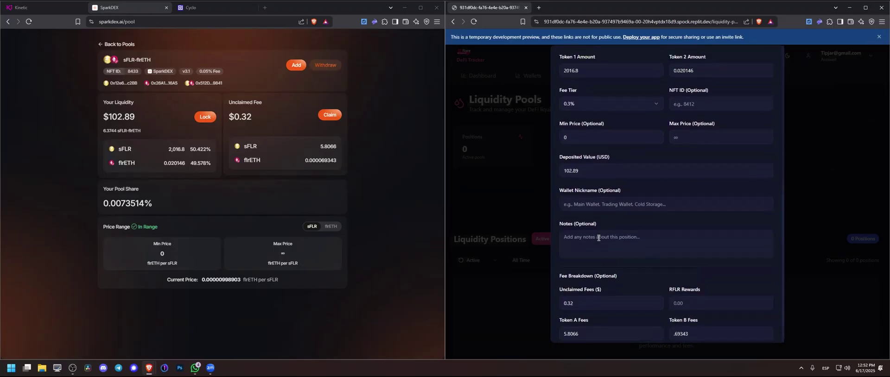
left_click(592, 136)
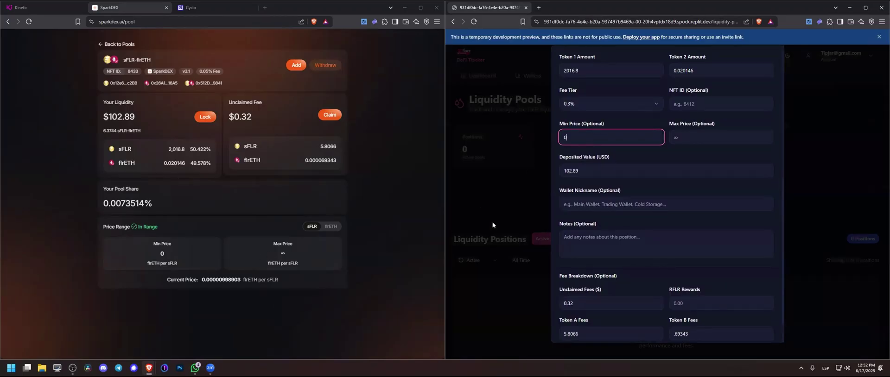
scroll(649, 232, "down", 1)
left_click(756, 326)
scroll(666, 276, "down", 1)
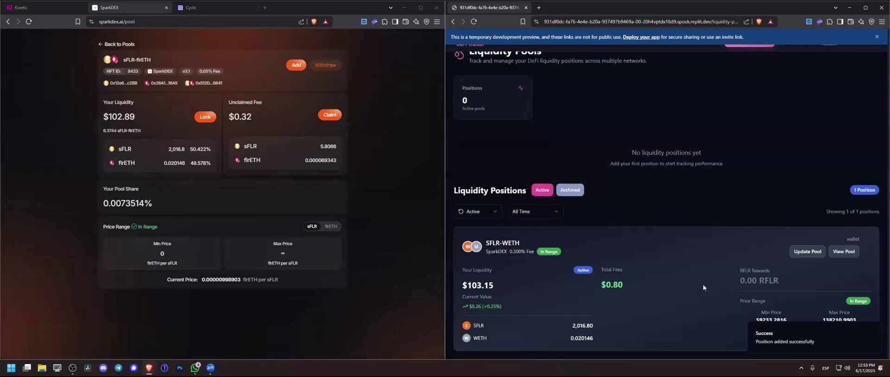
Step: In SparkDEX, open the USD₮0-cUSDX position and snip its pool card
left_click(163, 44)
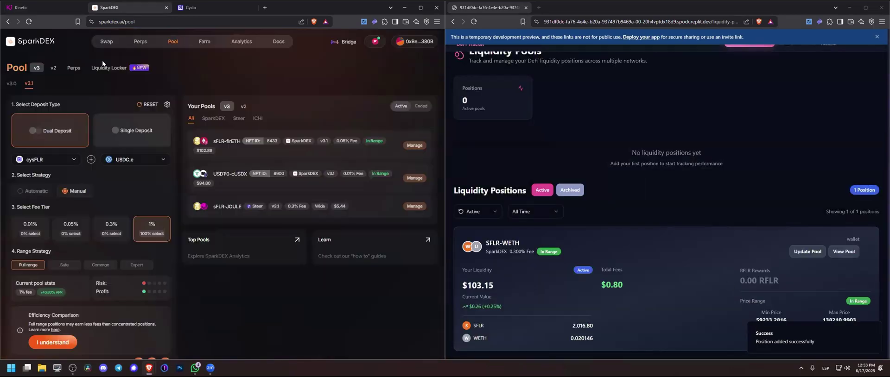
left_click(226, 171)
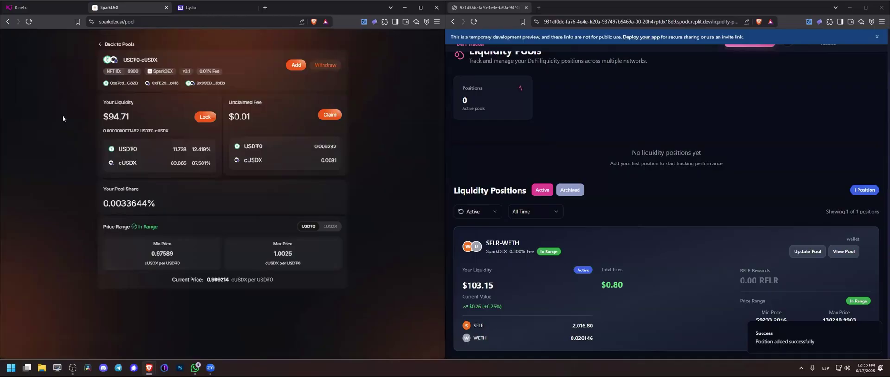
key("super+shift+s")
left_click_drag(95, 37, 352, 290)
scroll(746, 72, "up", 1)
Step: Start a new position from the USD₮0-cUSDX screenshot with DEX platform SparkDEX
left_click(750, 64)
left_click(584, 111)
double_click(536, 93)
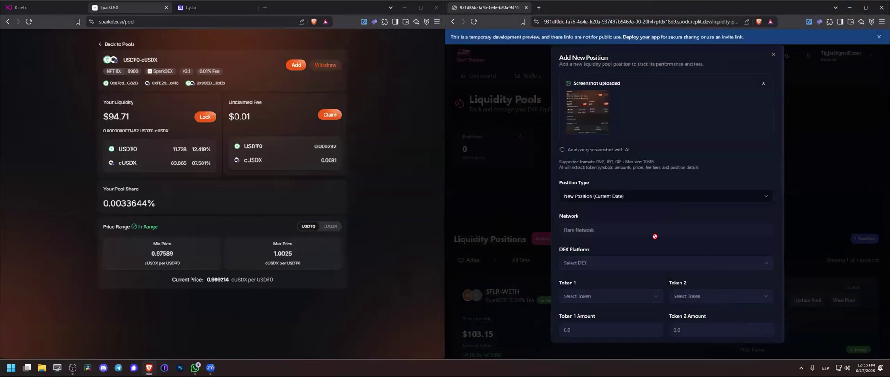
left_click(614, 268)
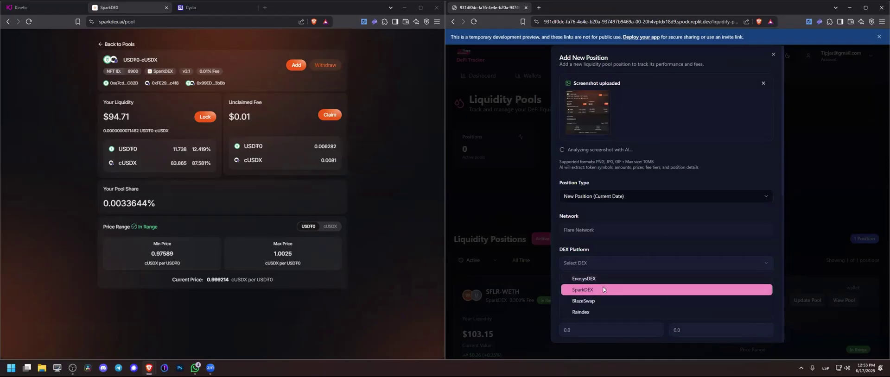
left_click(605, 283)
Step: Save the USDT0-cUSDX position worth $94.71 and return to the SparkDEX pools list
scroll(657, 207, "down", 1)
scroll(657, 206, "down", 3)
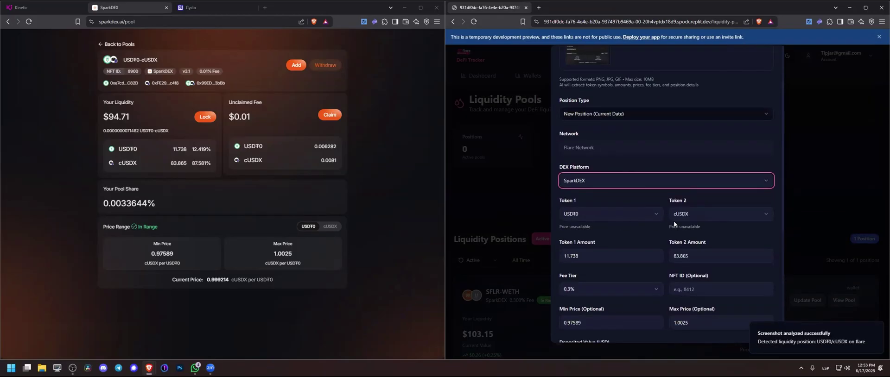
scroll(674, 224, "down", 2)
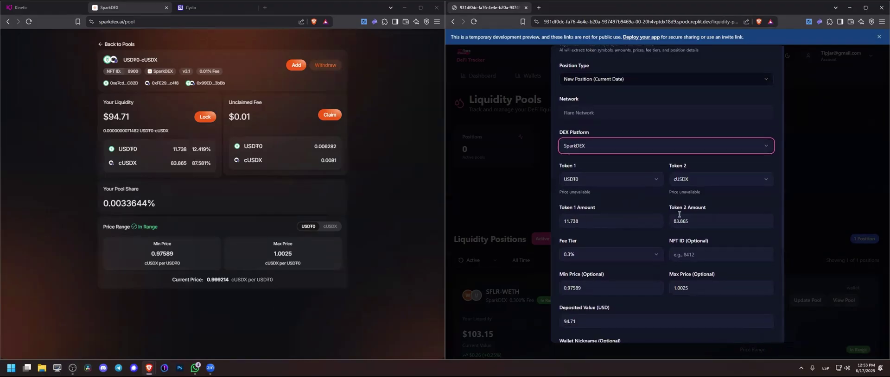
scroll(662, 230, "down", 3)
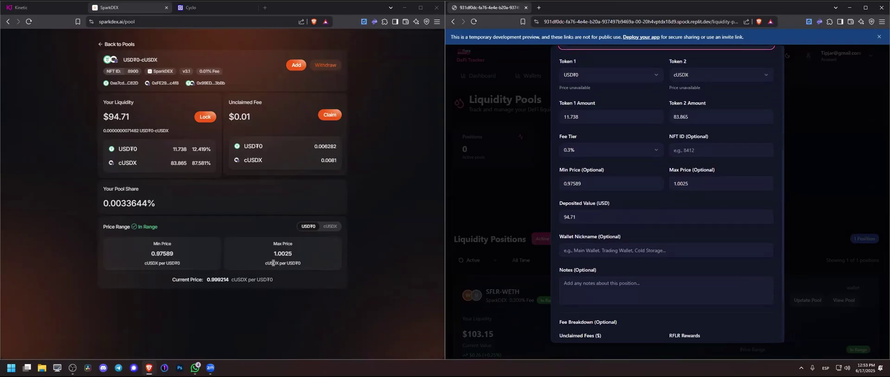
scroll(580, 214, "down", 1)
scroll(588, 188, "down", 1)
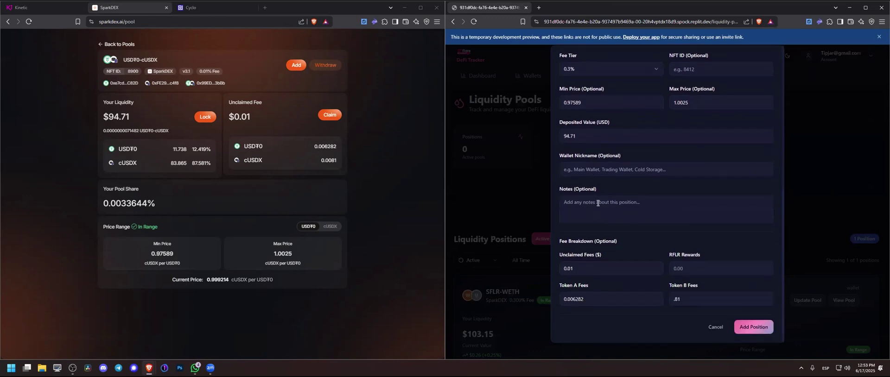
left_click(756, 326)
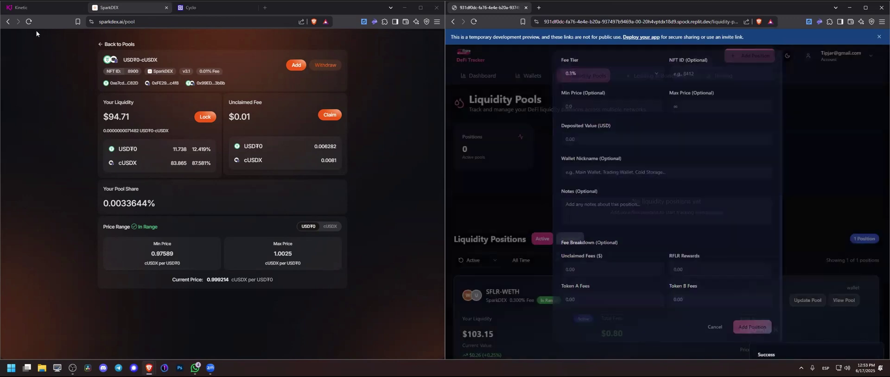
left_click(107, 44)
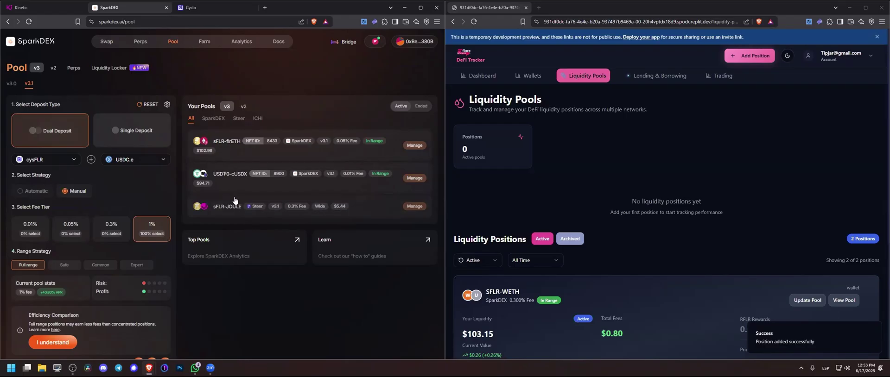
Step: Snip the Primary Markets card on the Kinetic lending dashboard
left_click(61, 7)
scroll(221, 167, "down", 1)
scroll(221, 168, "down", 2)
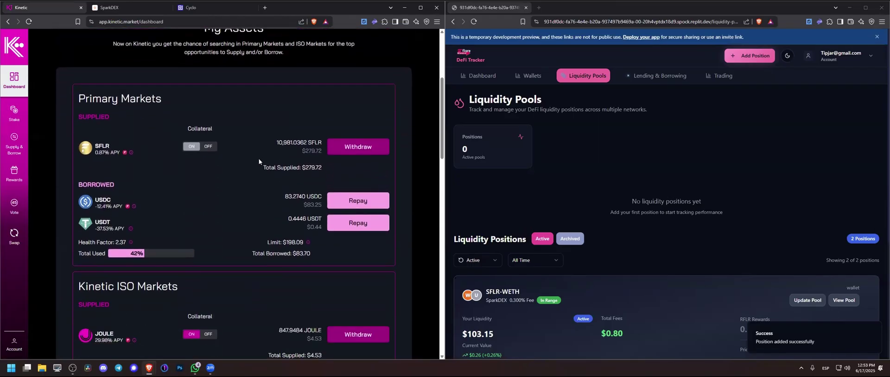
key("super+shift+s")
left_click_drag(72, 84, 396, 266)
Step: Snip the Kinetic ISO Markets card and open the tracker's Lending & Borrowing page
scroll(331, 262, "down", 3)
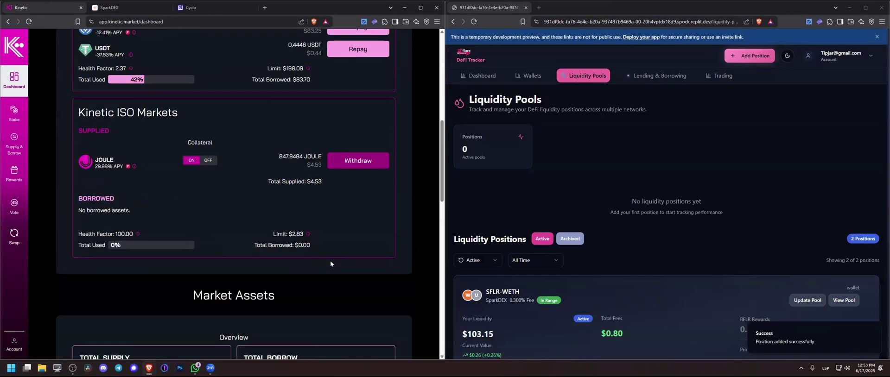
key("super+shift+s")
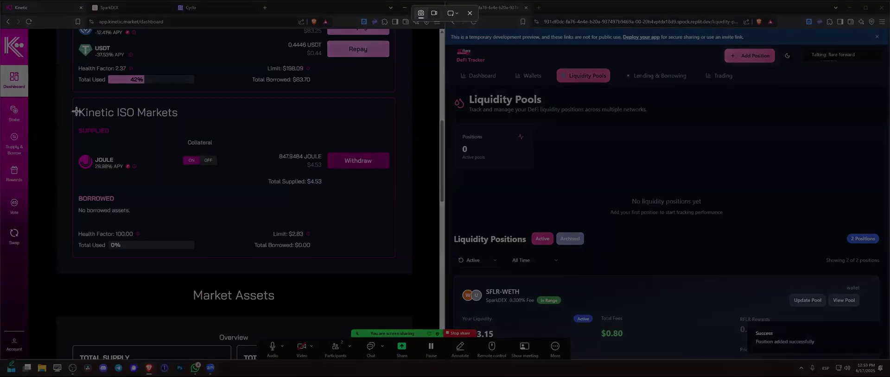
left_click_drag(74, 100, 394, 251)
left_click(650, 74)
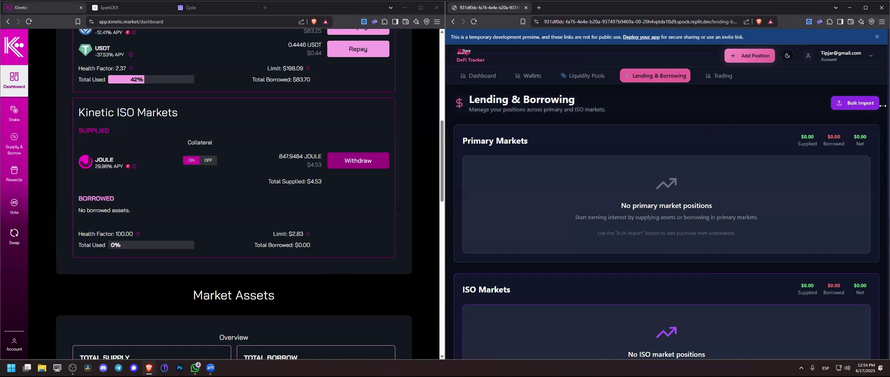
Step: In Bulk Import, upload the primary market and ISO market screenshots
left_click(857, 102)
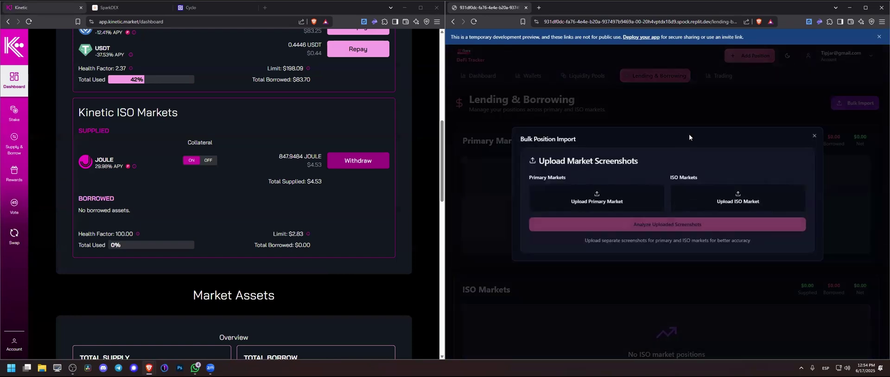
left_click(618, 195)
double_click(638, 109)
left_click(737, 199)
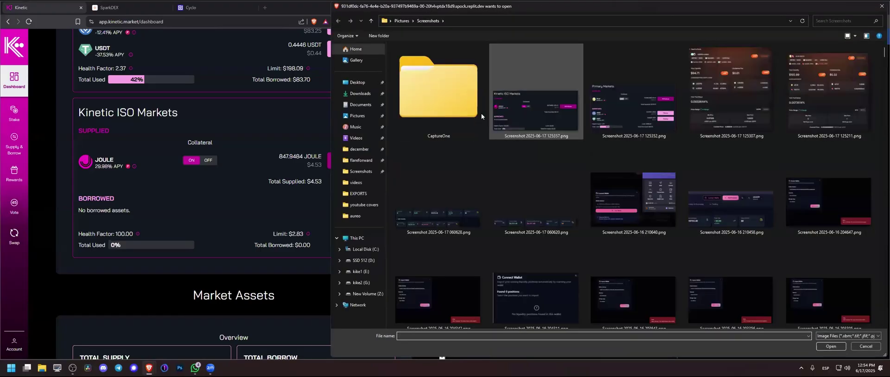
left_click(513, 113)
double_click(513, 113)
Step: Analyze the screenshots and import the 4 extracted positions (SFLR, USDC, USDT, JOULE)
left_click(675, 225)
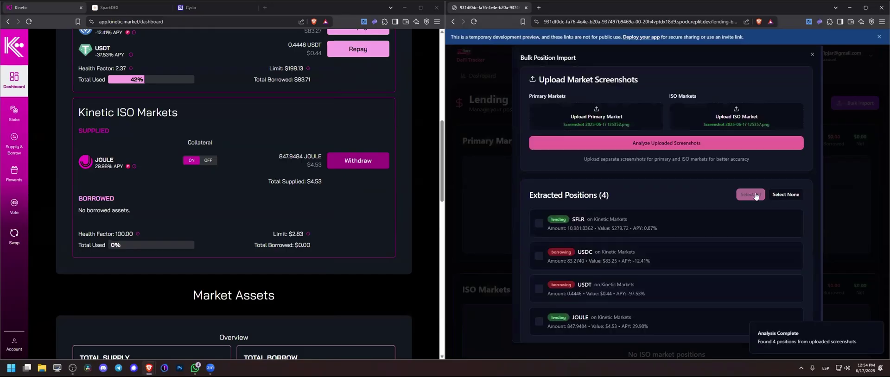
scroll(566, 269, "down", 1)
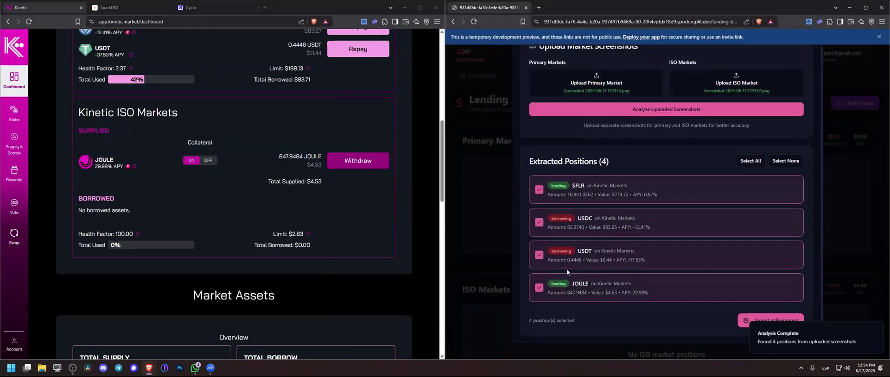
left_click(774, 315)
scroll(596, 212, "down", 1)
scroll(240, 184, "up", 3)
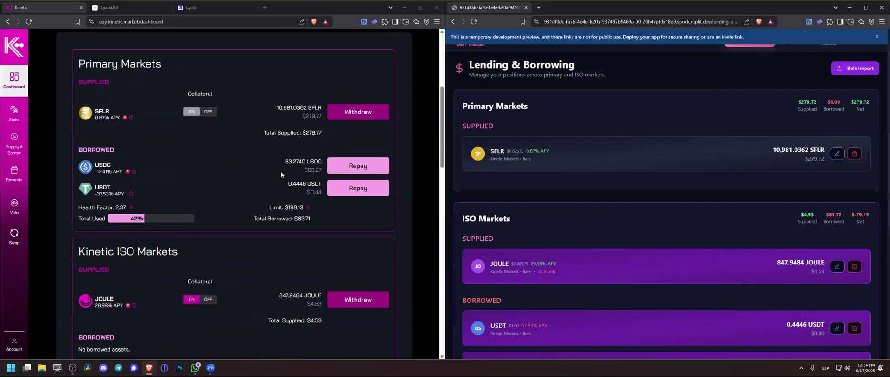
scroll(541, 221, "down", 3)
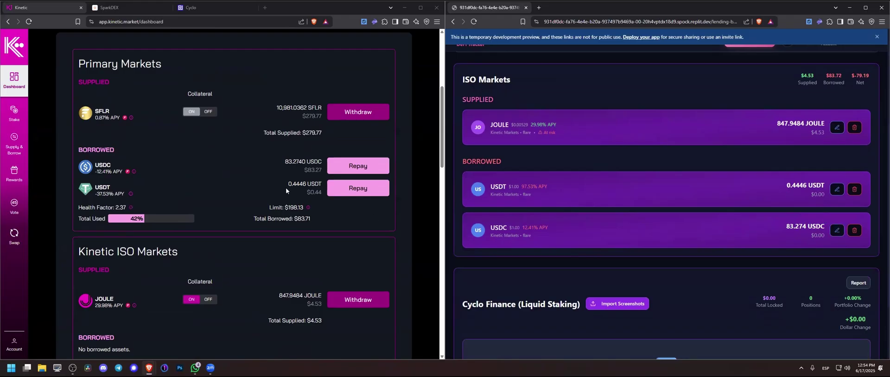
scroll(794, 185, "down", 2)
scroll(750, 212, "up", 6)
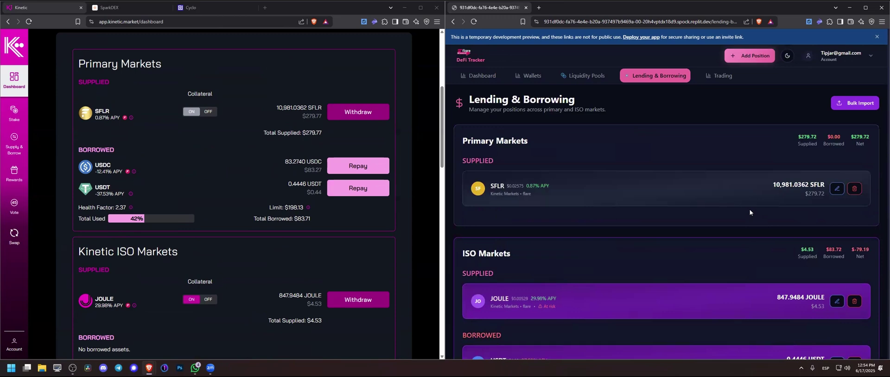
scroll(620, 246, "down", 1)
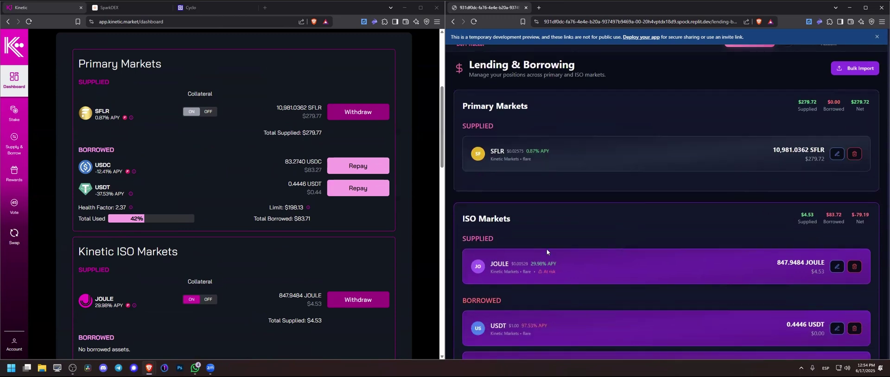
scroll(518, 246, "down", 3)
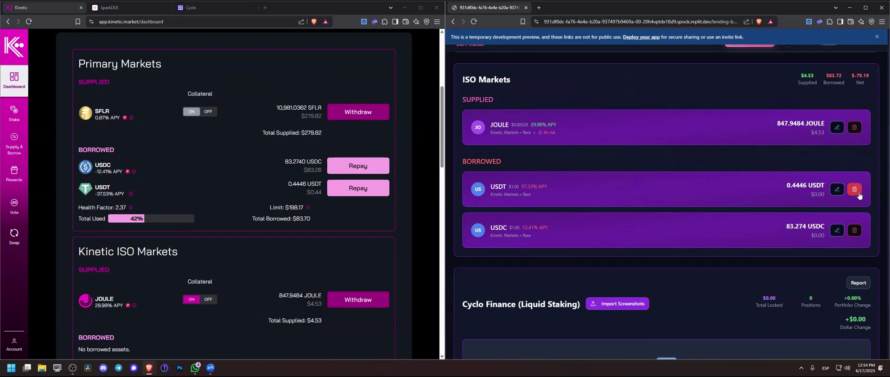
Step: Delete the borrowed USDT and USDC positions
left_click(854, 189)
left_click(722, 205)
left_click(854, 189)
left_click(739, 208)
scroll(767, 187, "up", 3)
scroll(768, 187, "up", 1)
Step: Bulk import and analyze the primary market screenshot, recreating USDT 0.4446 and USDC 83.274
left_click(837, 105)
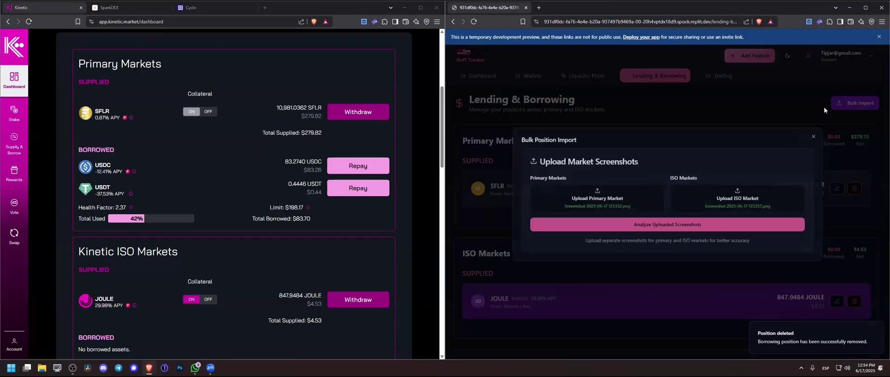
left_click(609, 199)
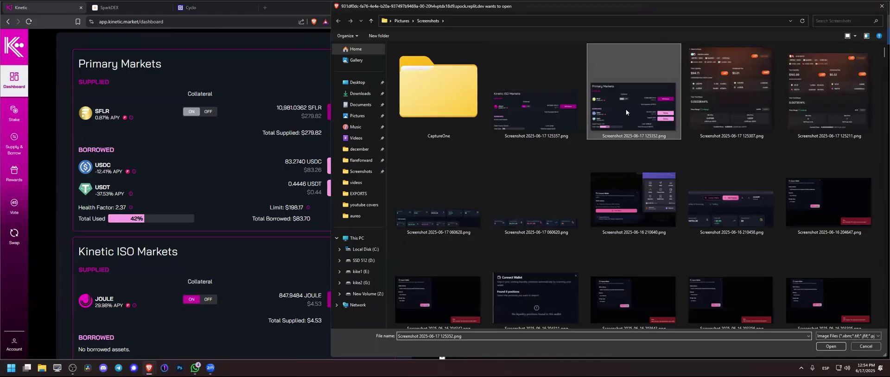
double_click(626, 111)
left_click(681, 225)
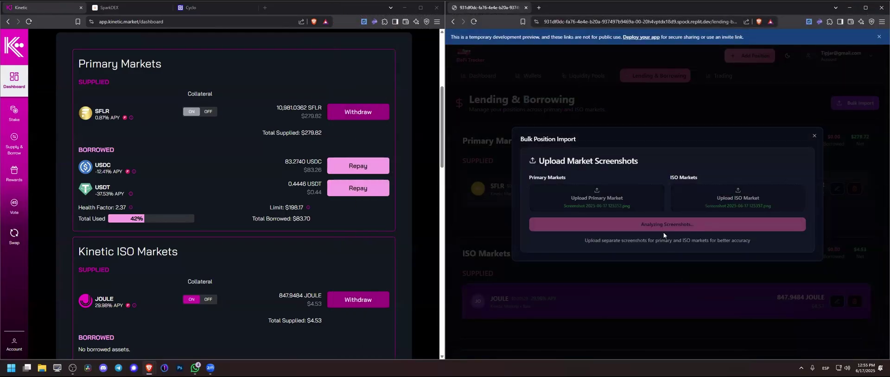
scroll(653, 243, "down", 3)
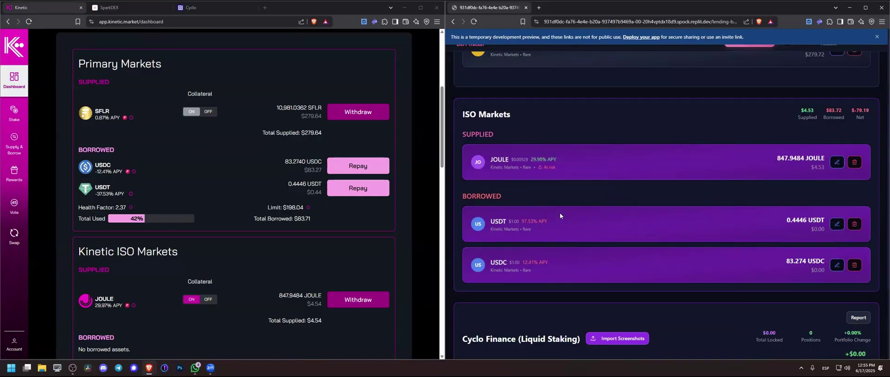
scroll(559, 213, "down", 3)
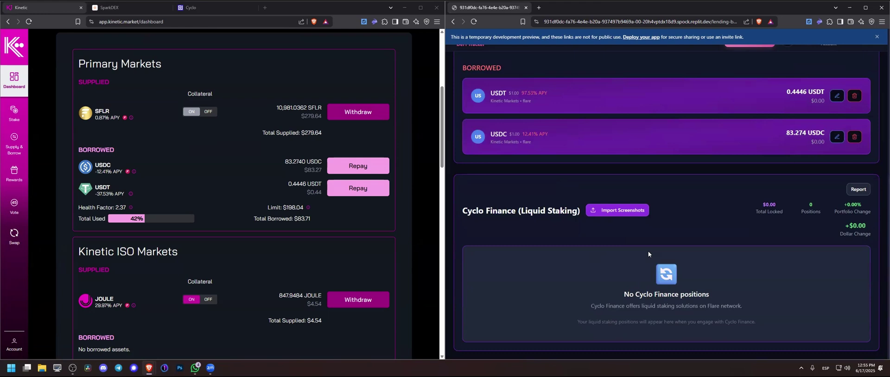
Step: Open the Cyclo page and load the cysFLR pair on DEX Screener in a new tab
left_click(194, 7)
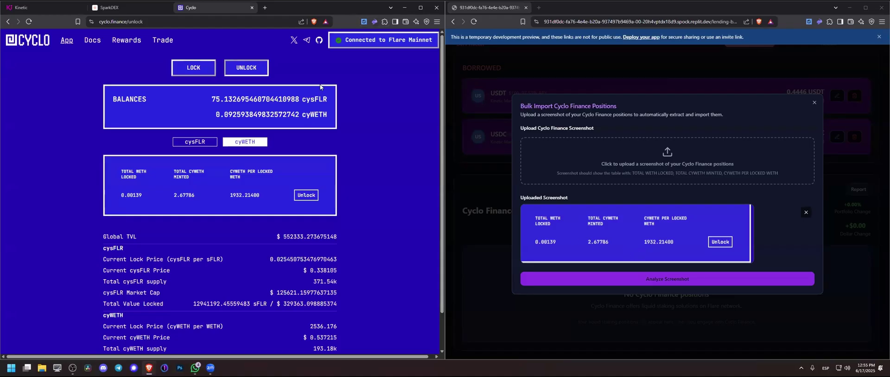
left_click(264, 8)
type("dexscreener.com/flare/0x2dfbdb28013d7c7a93ecff227c3b20bb3050bc2e")
key("Return")
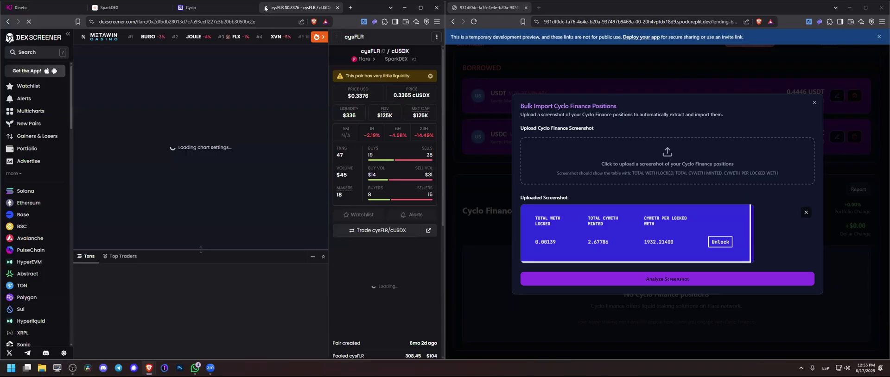
Step: Analyze the Cyclo screenshot, which returns No Data Found, and close the import dialog
left_click(682, 279)
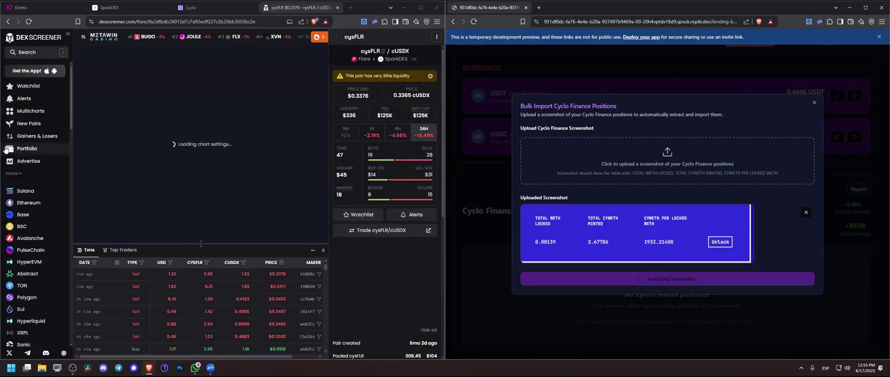
scroll(37, 267, "down", 5)
scroll(37, 267, "down", 10)
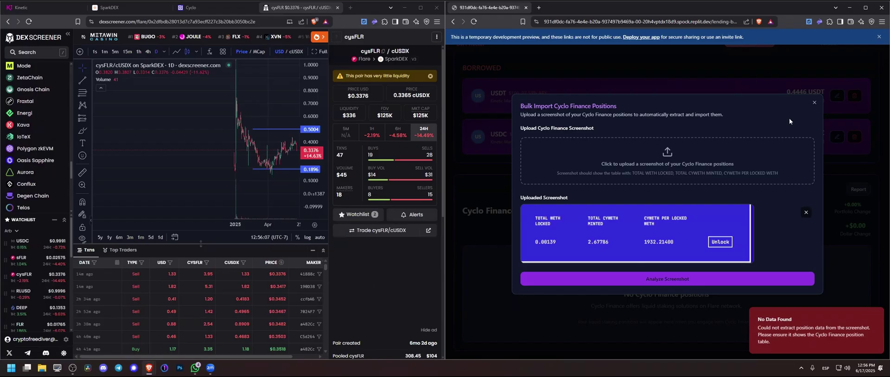
left_click(814, 104)
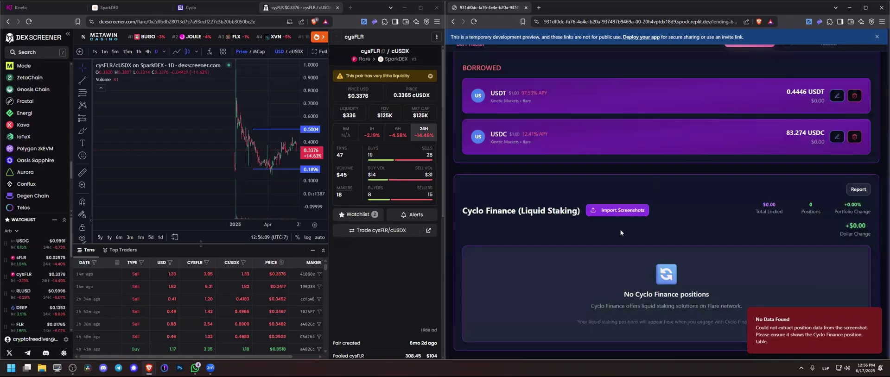
Step: Start a new position with platform Cyclo Finance and token cyWETH
scroll(686, 290, "up", 5)
left_click(751, 56)
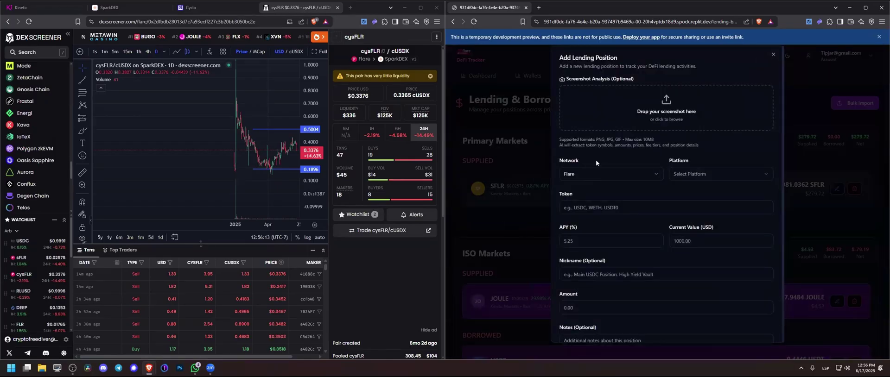
left_click(673, 174)
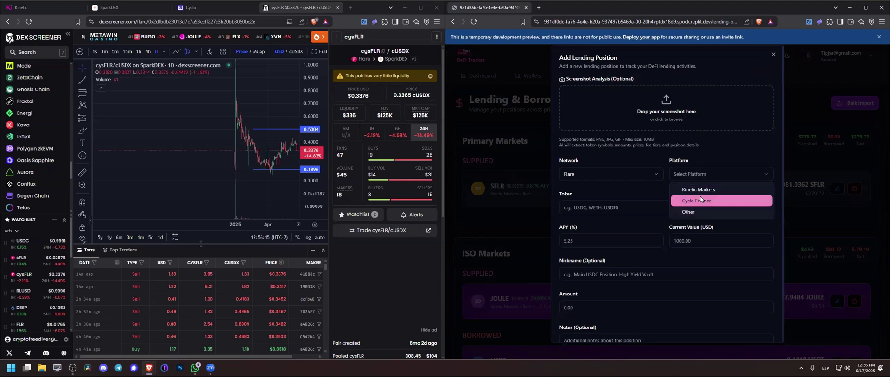
left_click(699, 200)
left_click(607, 208)
left_click(575, 222)
Step: Enter Total Locked Token .00139 and Total CY Token Received 2.67786 from the Cyclo page
left_click(211, 8)
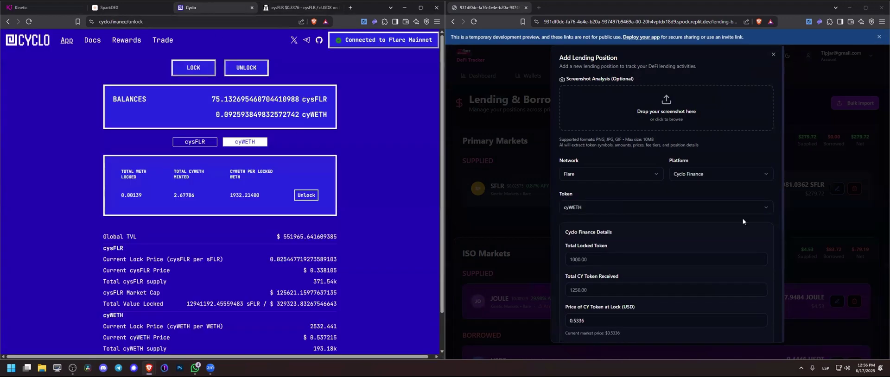
scroll(742, 218, "down", 2)
left_click(587, 190)
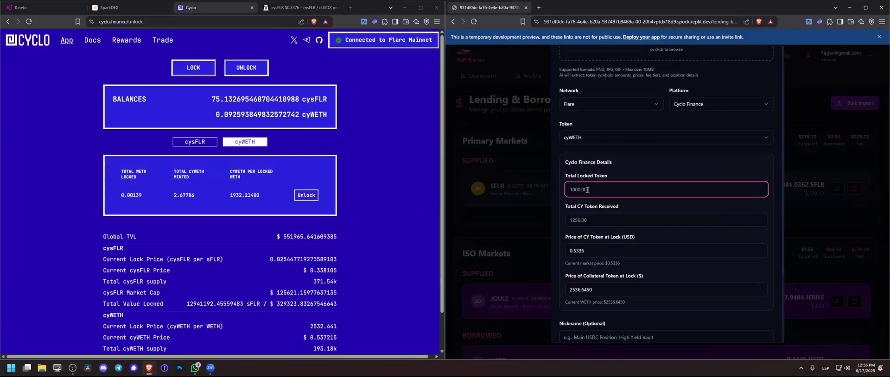
key("ctrl+a")
type(".0013")
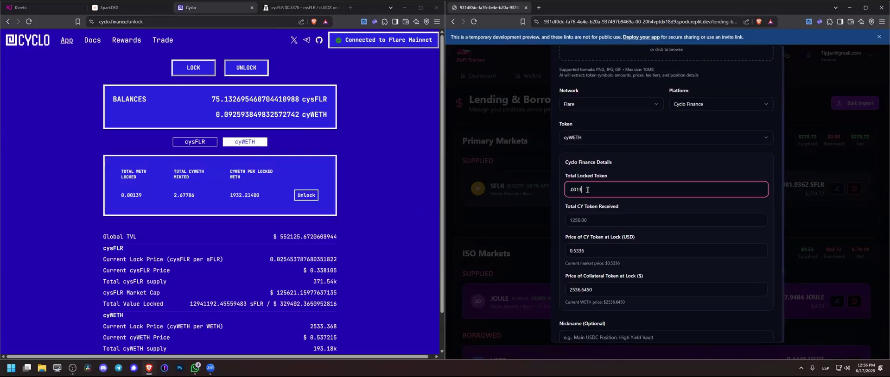
type("9")
left_click(590, 224)
key("ctrl+a")
type("2.6")
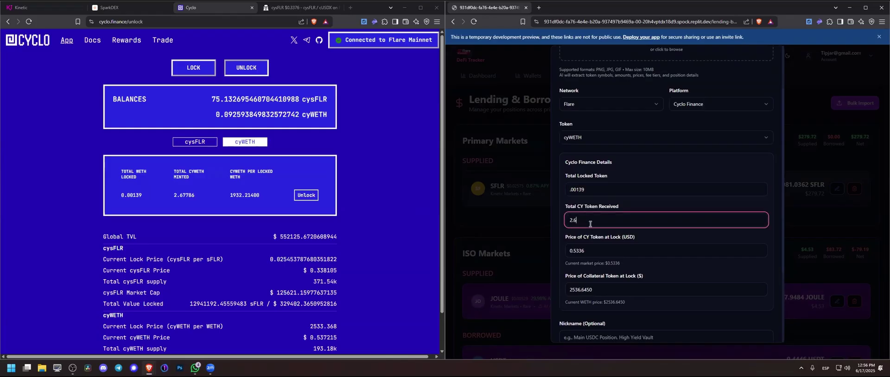
type("7786")
scroll(590, 224, "down", 2)
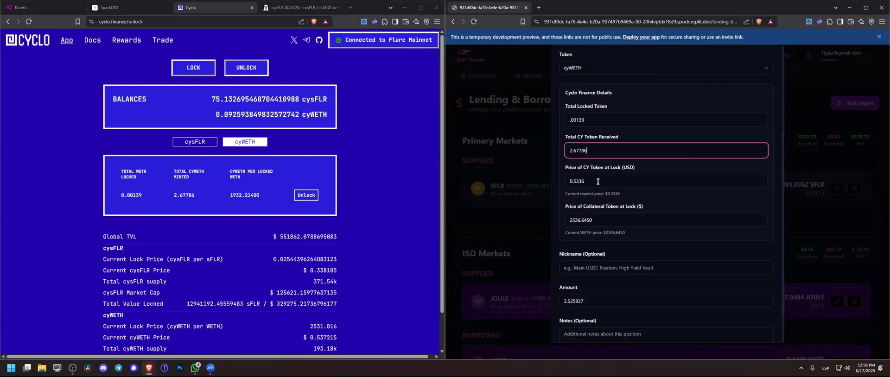
left_click(299, 7)
Step: On DEX Screener, open the cyWETH pair and filter its transactions by the wallet address
scroll(13, 287, "down", 3)
left_click(30, 281)
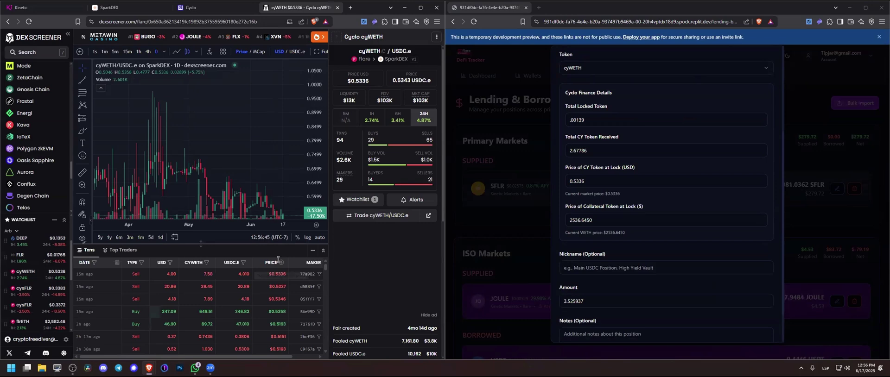
left_click(313, 262)
key("ctrl+v")
left_click(210, 218)
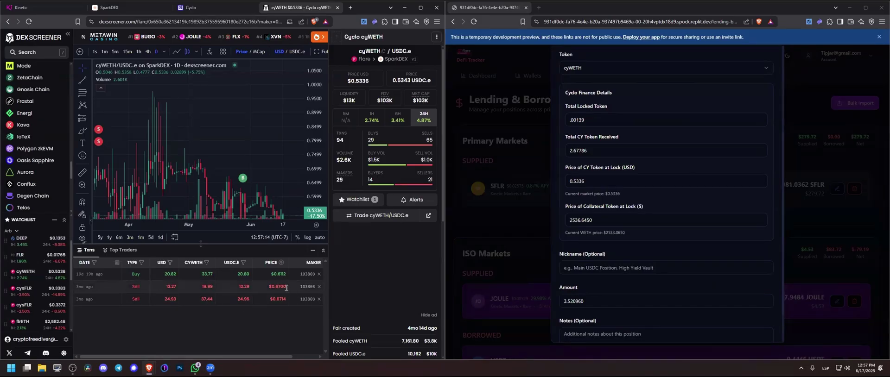
Step: Set Price of CY Token at Lock to .67, then check the Cyclo lock figures
left_click_drag(598, 181, 549, 187)
type(".67")
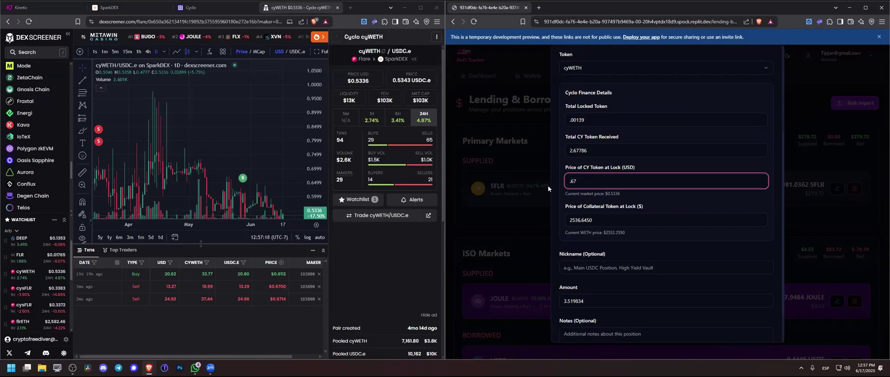
scroll(561, 192, "down", 1)
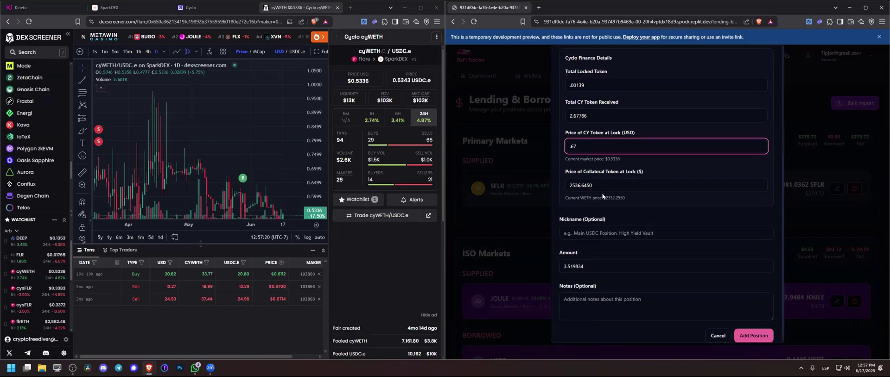
left_click(190, 8)
Step: Set the collateral token price at lock to 1932.21
left_click(479, 196)
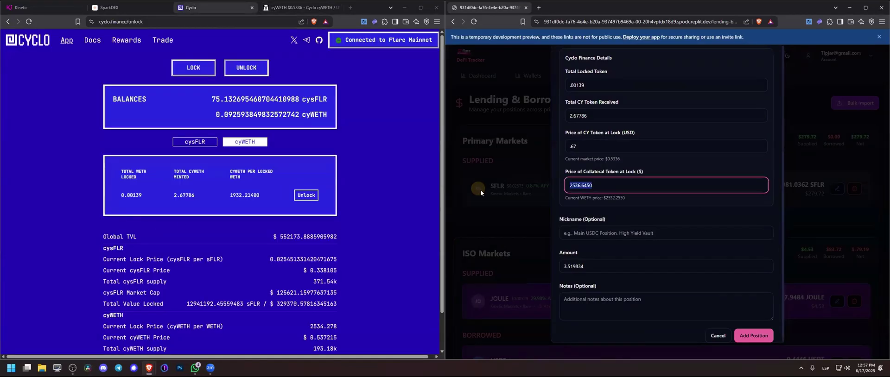
type("1932.2")
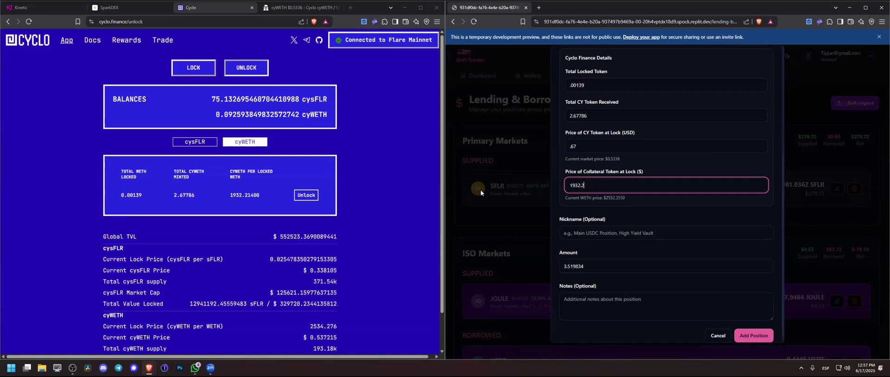
type("1")
scroll(625, 206, "down", 1)
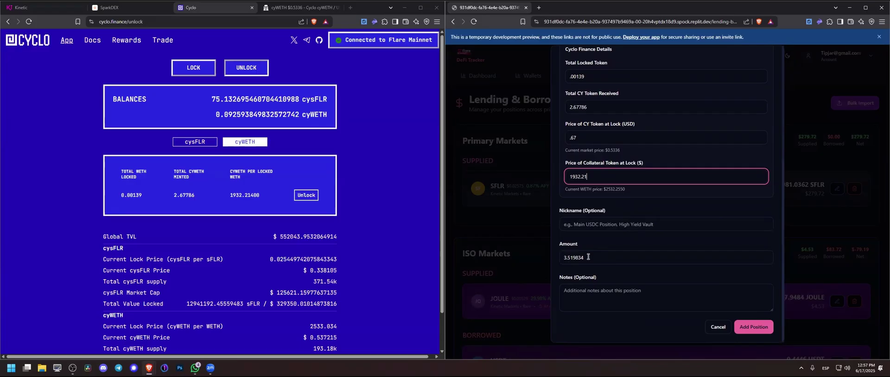
Step: Enter 2.6778 cyWETH as the position Amount, taken from the Cyclo minted total
left_click(181, 199)
double_click(183, 195)
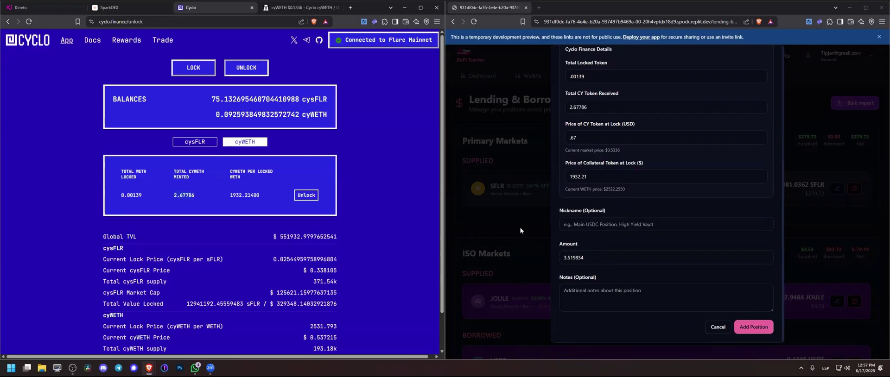
left_click(499, 262)
type("2.6778")
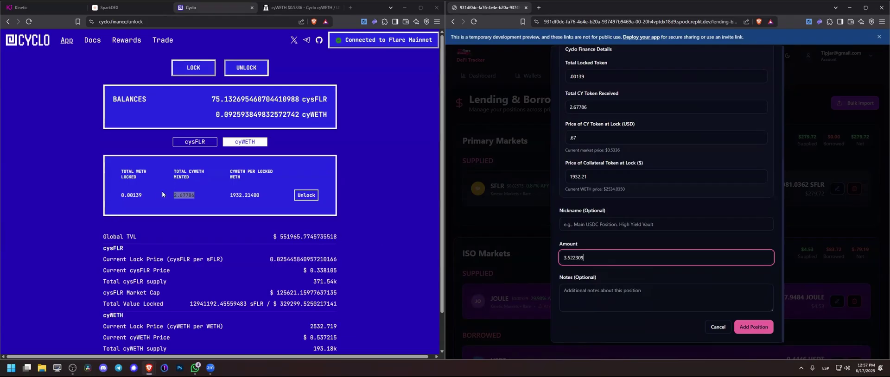
left_click(197, 176)
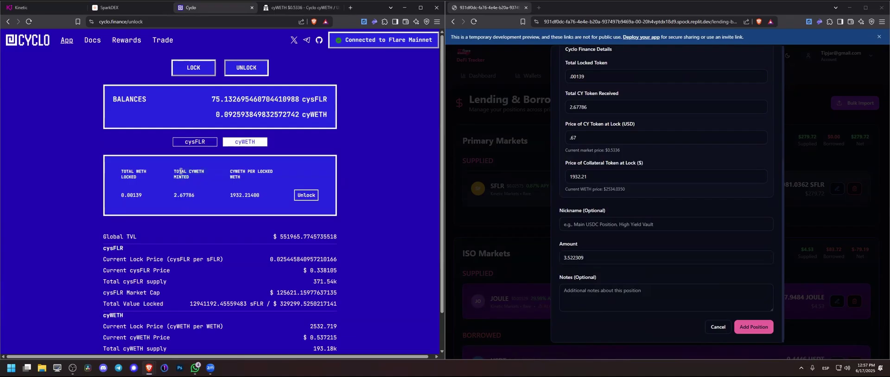
Step: Set the CY token lock price to .67 and save the cyWETH position
left_click(596, 257)
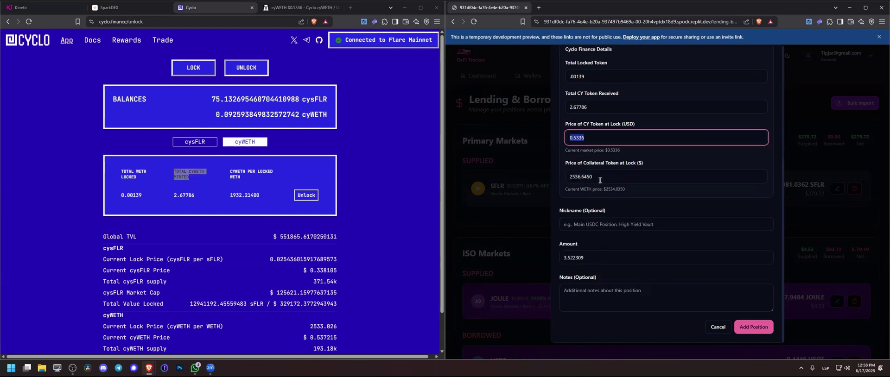
type(".67")
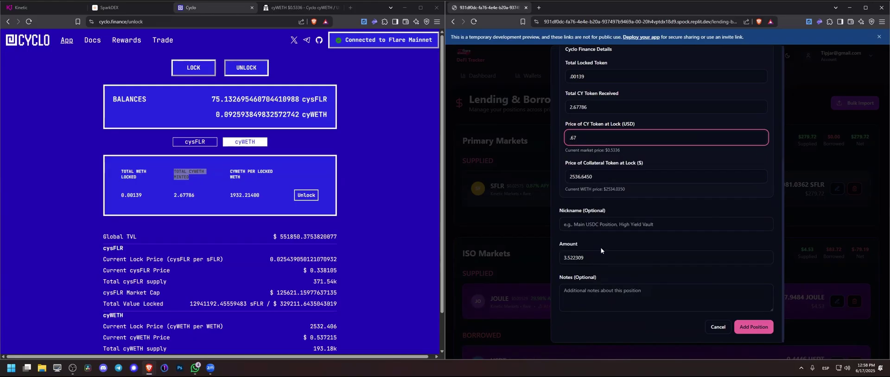
left_click(754, 329)
scroll(729, 174, "down", 5)
scroll(727, 187, "up", 4)
scroll(728, 187, "down", 5)
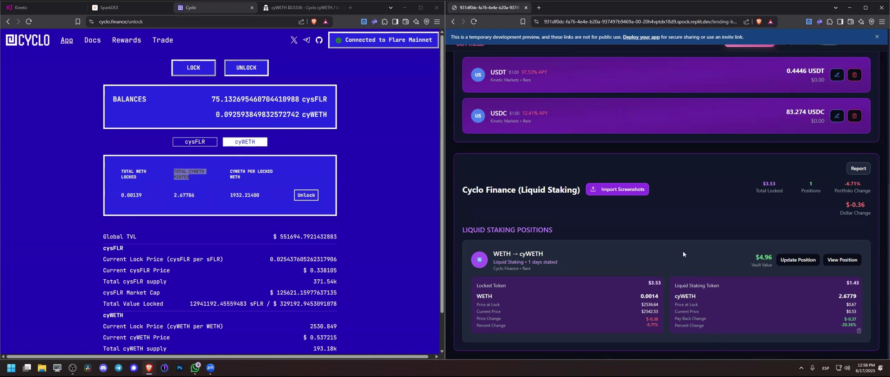
scroll(691, 262, "up", 10)
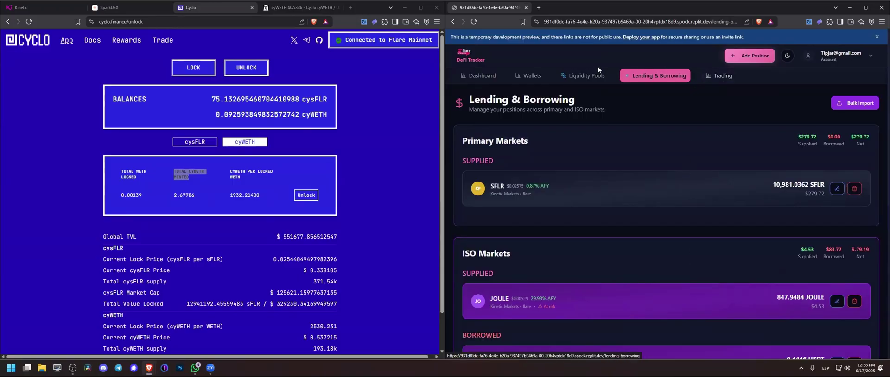
Step: On Liquidity Pools, open the Pool Check update form for SFLR-WETH
left_click(569, 79)
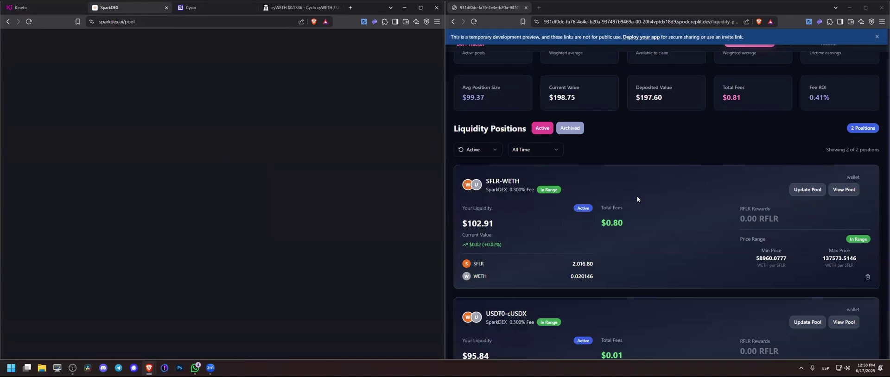
left_click(797, 191)
left_click(625, 167)
left_click(580, 181)
left_click(642, 195)
Step: Cancel the screenshot import and Pool Check form, then close Manage Position
left_click(689, 171)
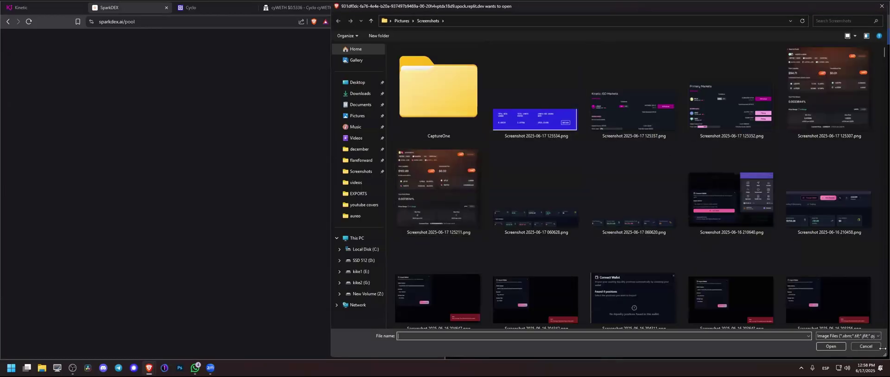
left_click(862, 344)
scroll(615, 219, "down", 5)
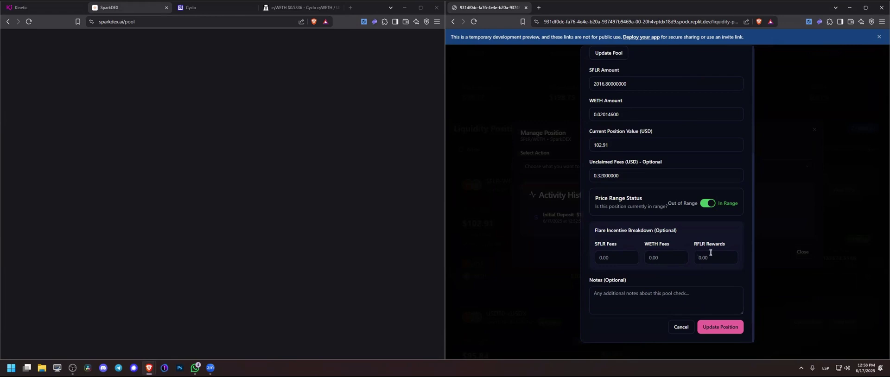
left_click(680, 326)
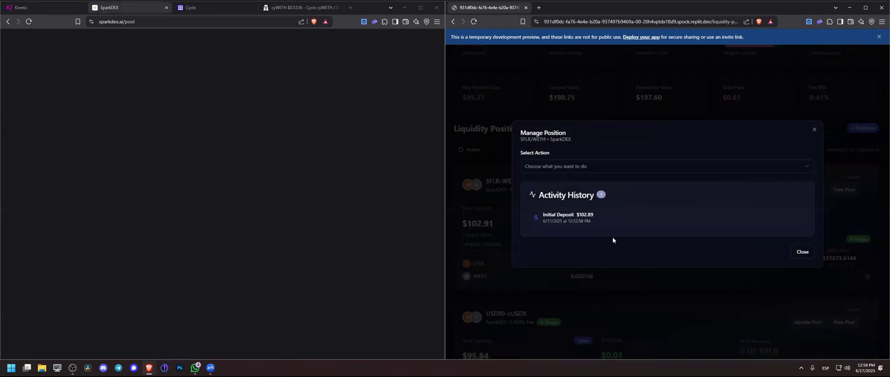
left_click(814, 130)
scroll(666, 178, "up", 2)
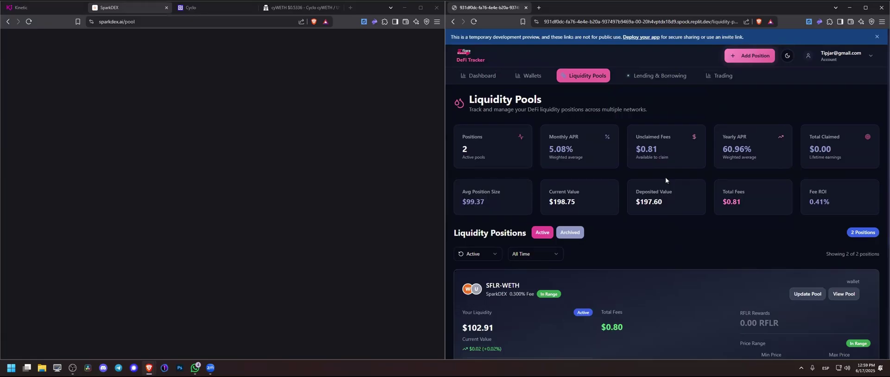
Step: Set the SFLR-WETH position's Wallet Nickname to 'rabby' and save it
left_click(207, 11)
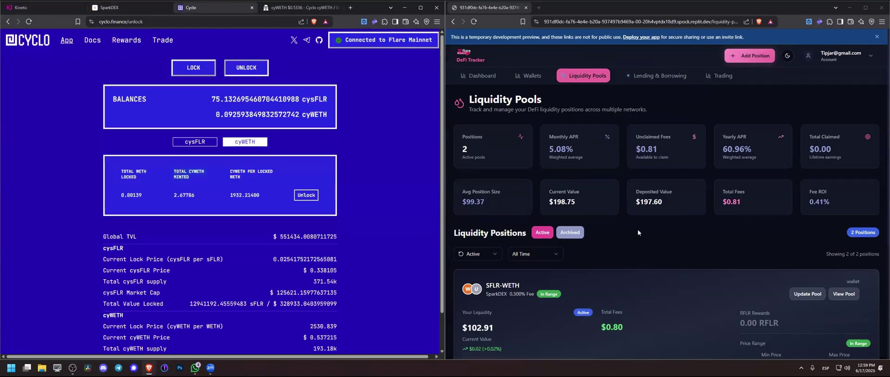
scroll(637, 229, "down", 3)
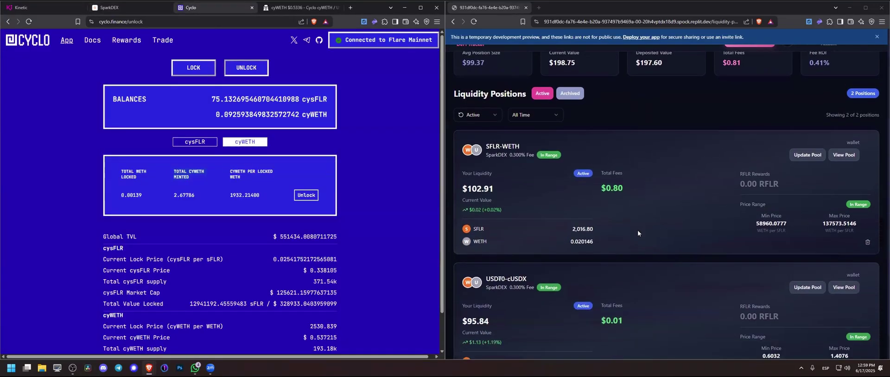
left_click(793, 156)
left_click(793, 218)
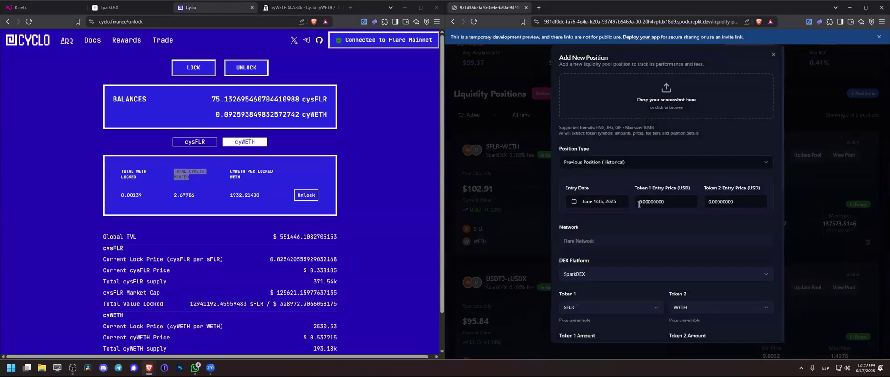
scroll(644, 219, "down", 5)
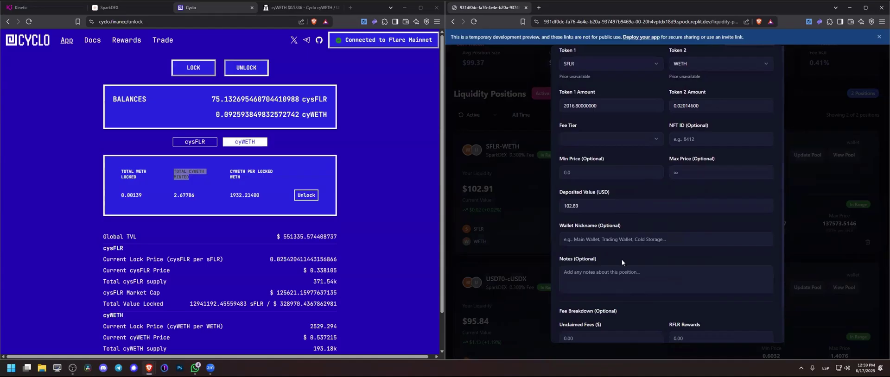
left_click(636, 242)
type("rabby")
scroll(649, 276, "down", 3)
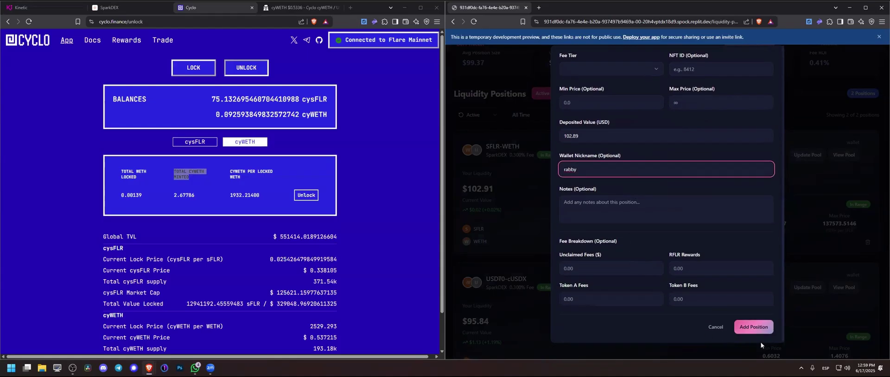
left_click(753, 327)
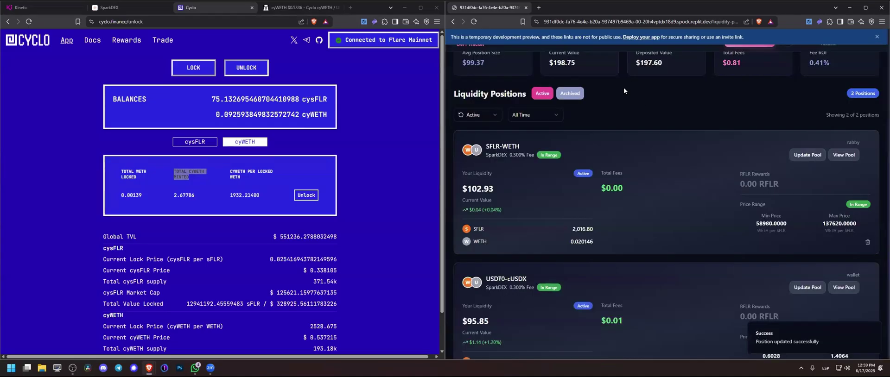
left_click_drag(862, 142, 845, 142)
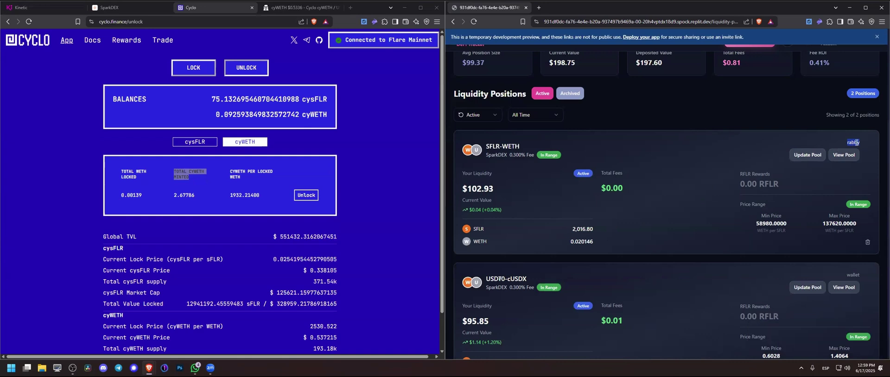
scroll(741, 196, "down", 1)
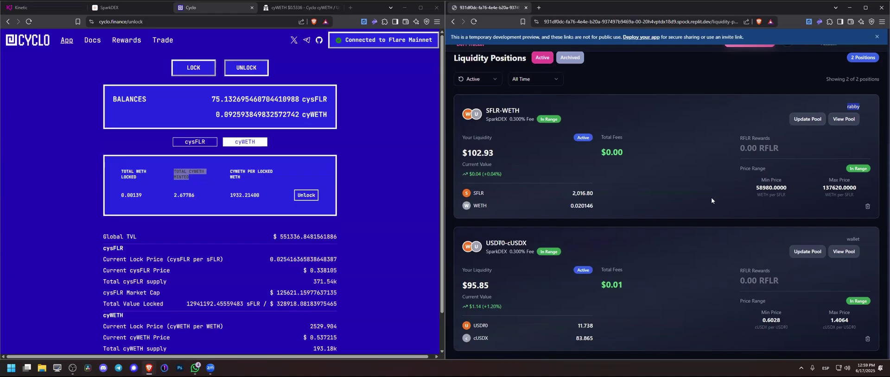
scroll(711, 198, "up", 4)
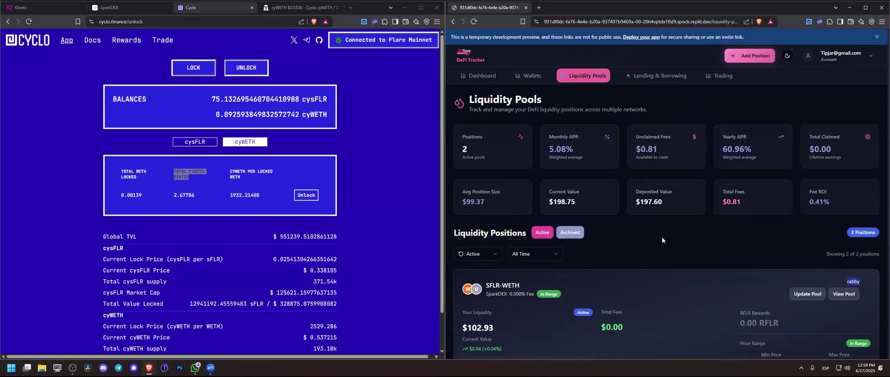
Step: Review the dashboard: 2 positions, $198.77, 1.85% yearly APR, $3.65 yearly income
left_click(478, 81)
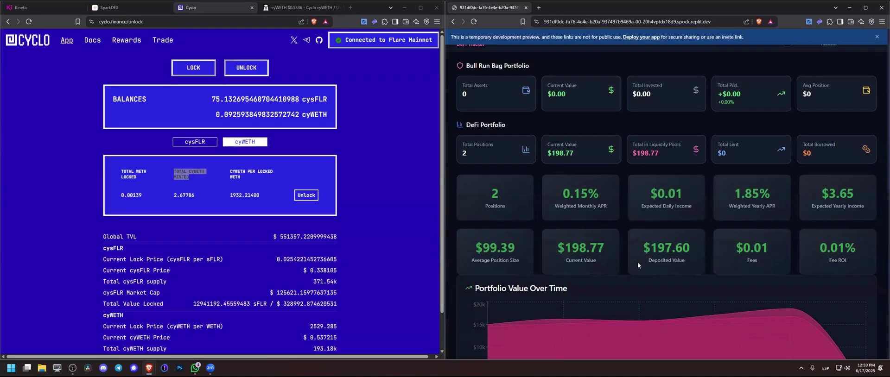
scroll(637, 262, "down", 8)
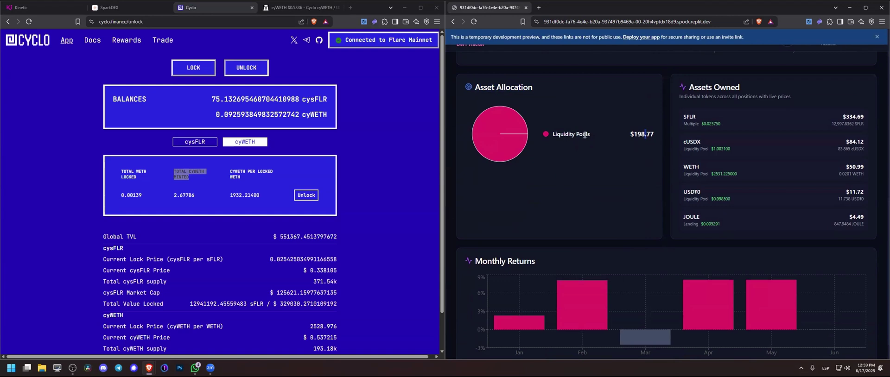
scroll(584, 135, "up", 3)
scroll(584, 135, "up", 4)
scroll(741, 241, "up", 2)
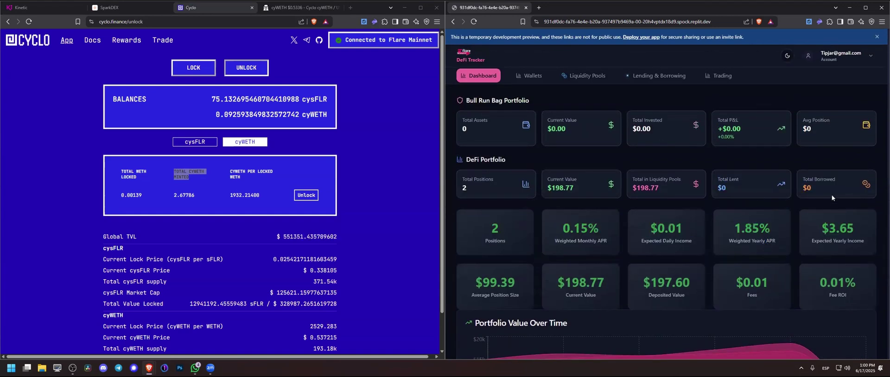
left_click(720, 198)
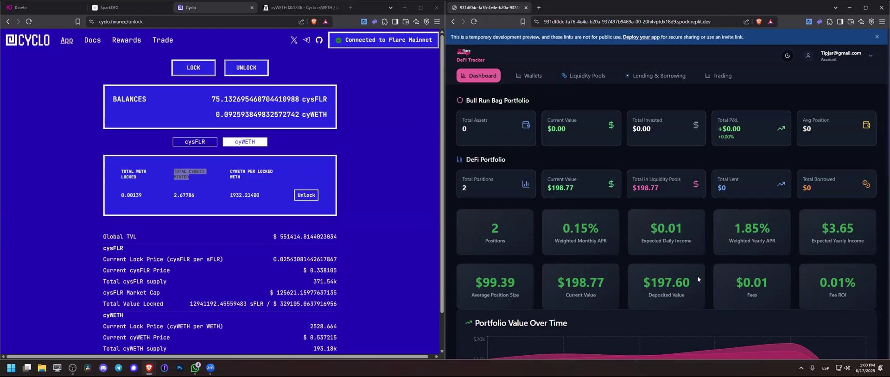
left_click_drag(783, 241, 708, 224)
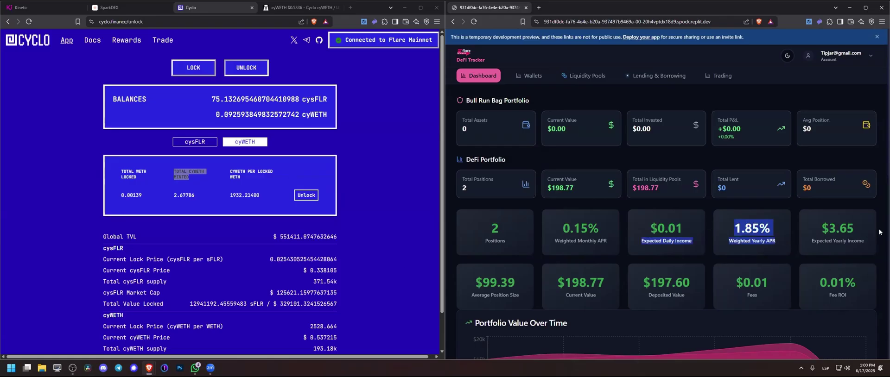